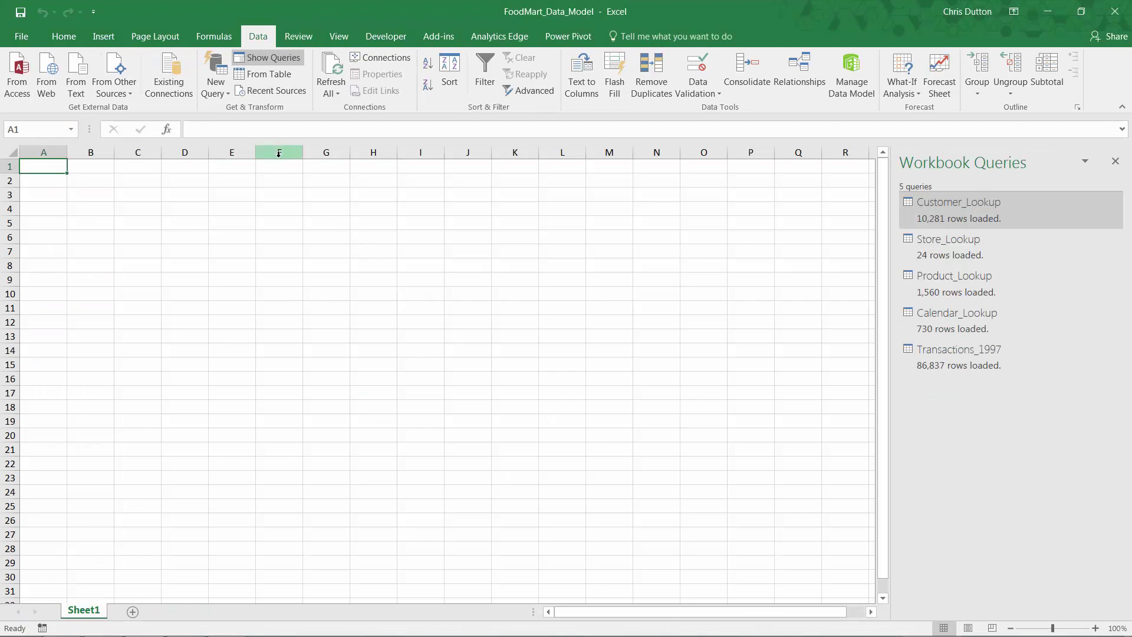
Create a new query from the Unpivot_Demo file and open it in the Query Editor.
click(222, 97)
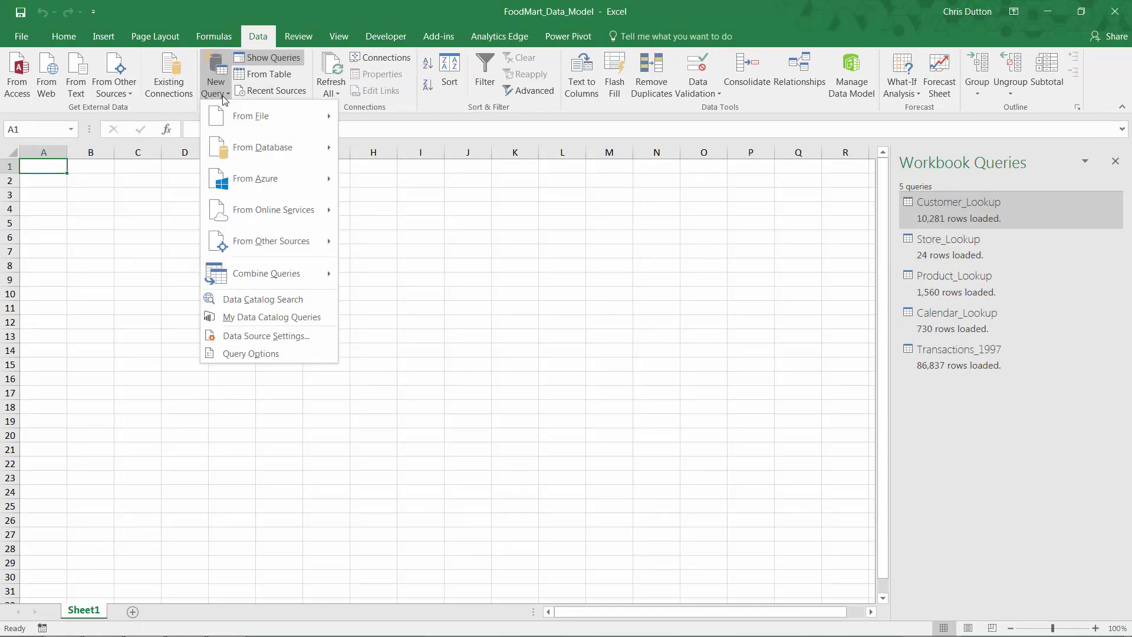
mouse_move(243, 116)
click(389, 148)
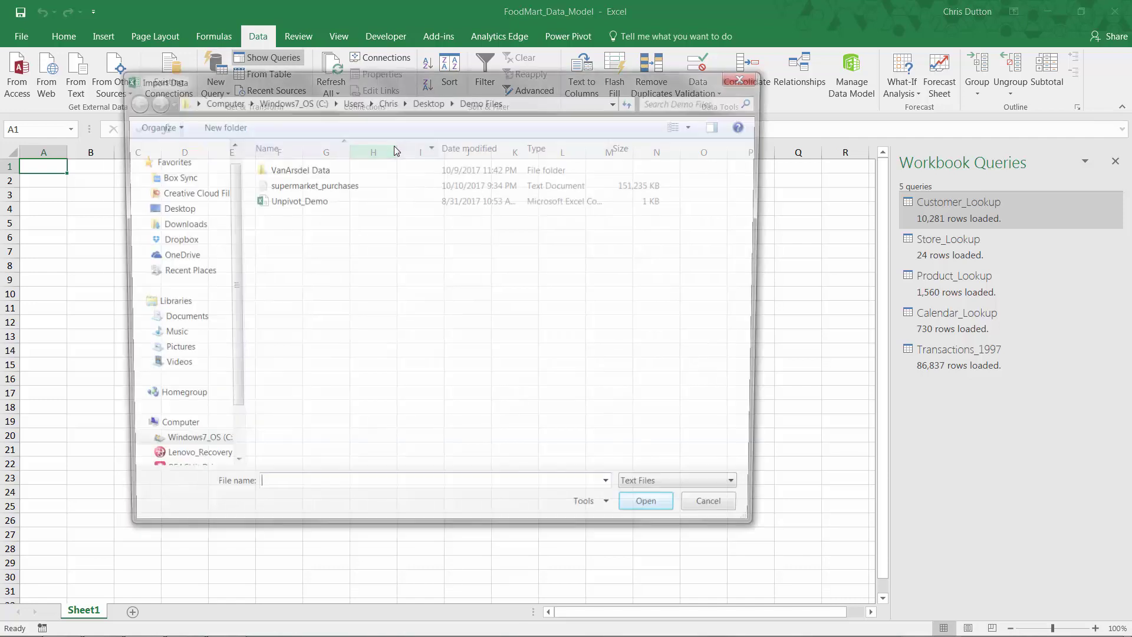
double_click(330, 200)
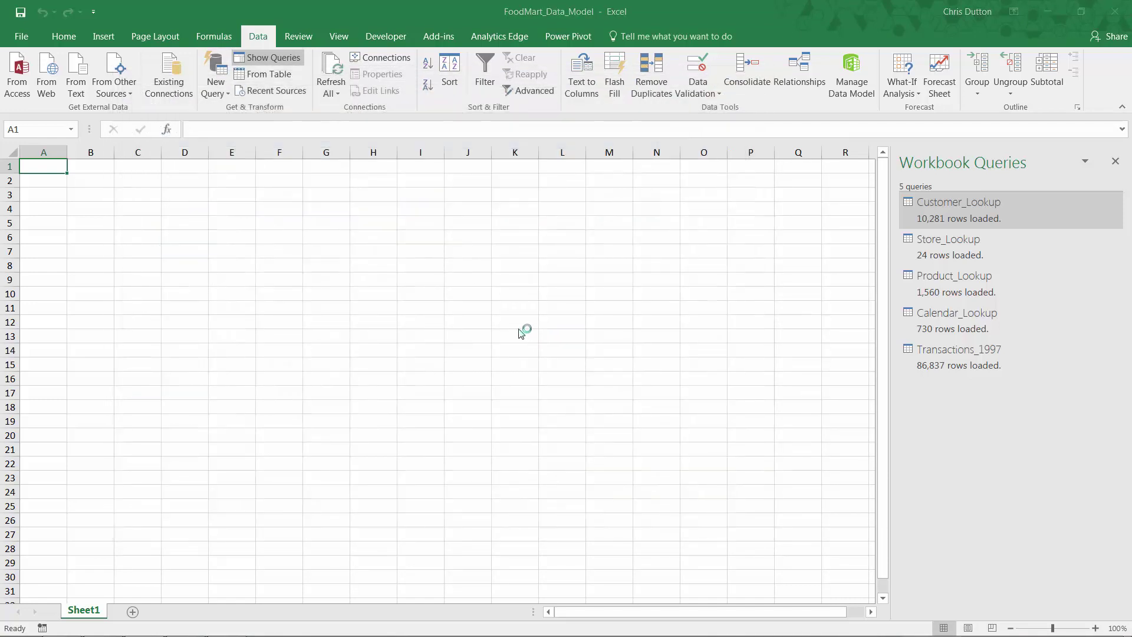
click(790, 545)
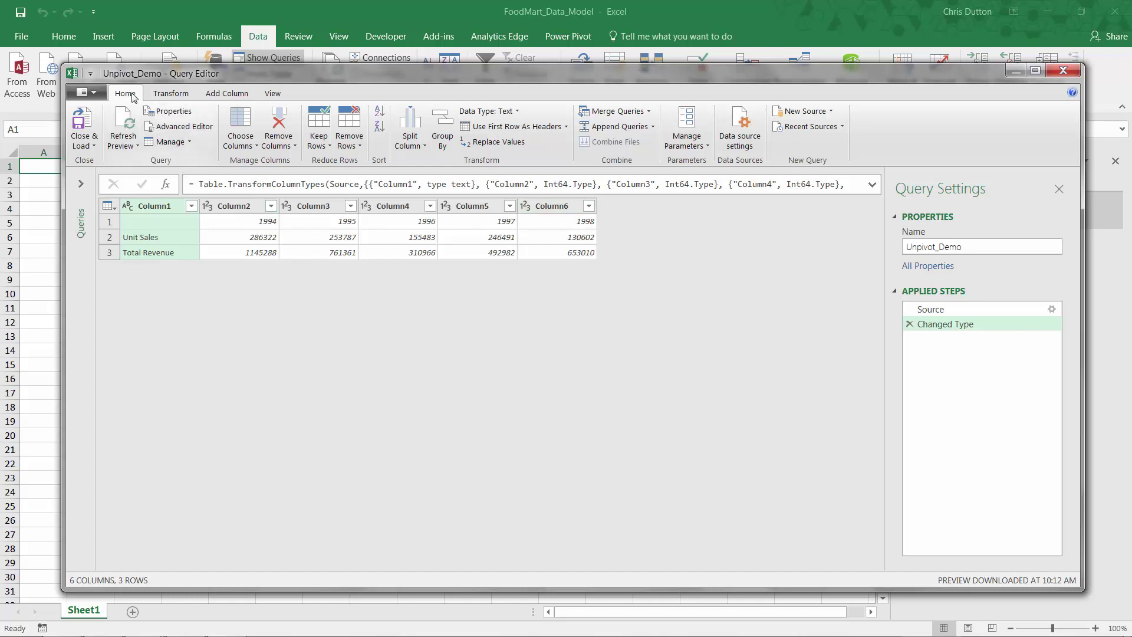
Promote the first row to column headers and select the 1994 through 1998 columns.
click(536, 131)
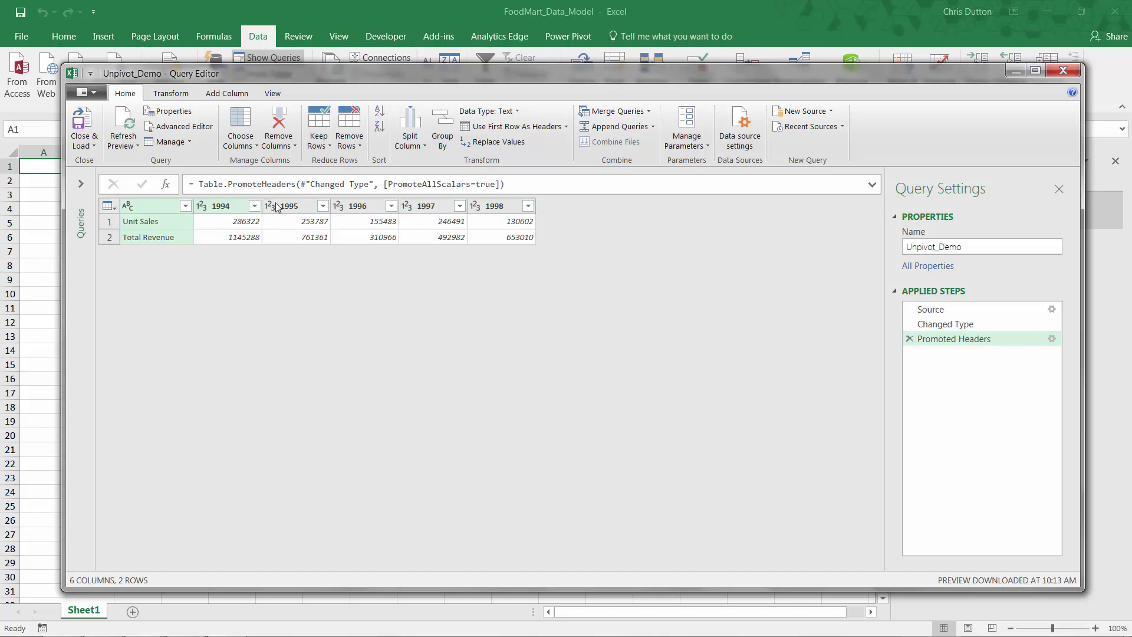
click(221, 207)
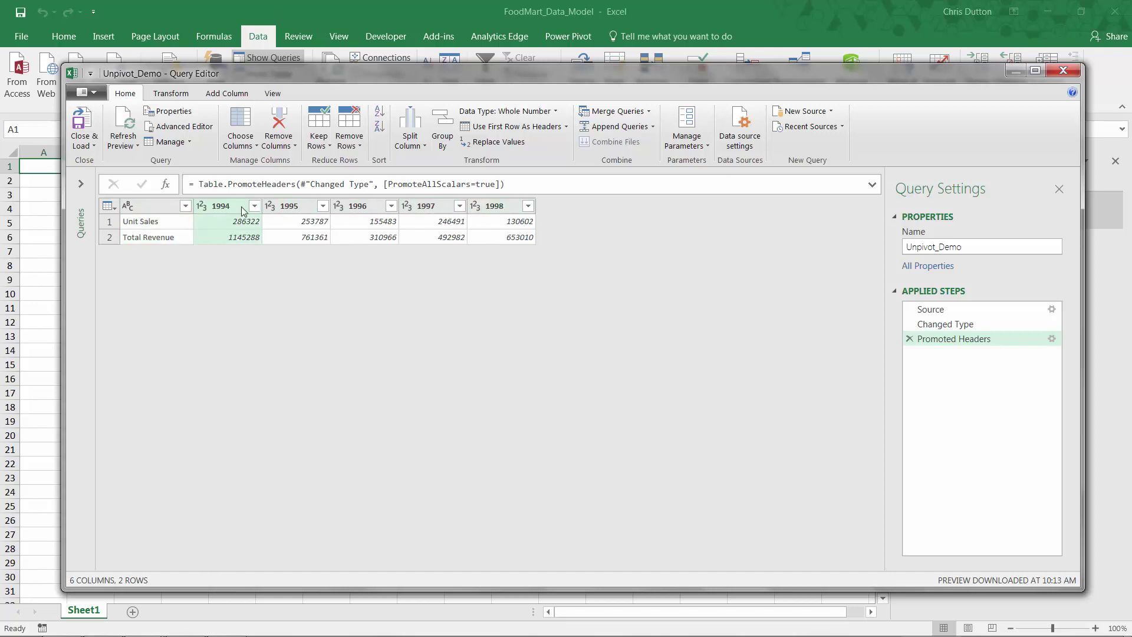
shift+click(494, 208)
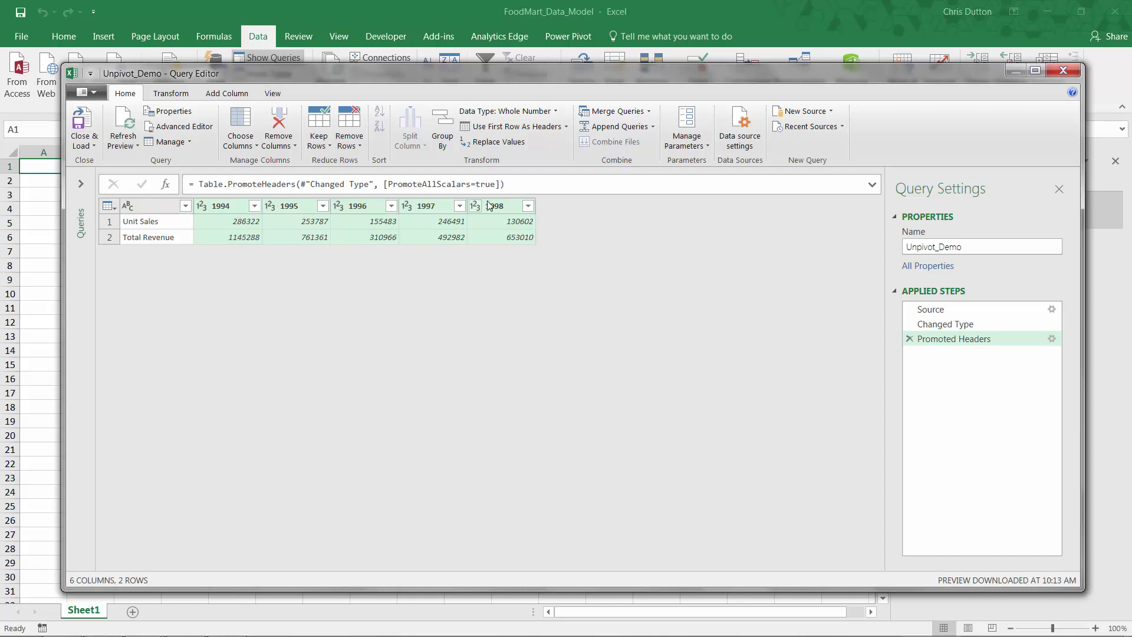
Try unpivoting the unnamed first column, and remove that unpivot from the applied steps.
click(156, 207)
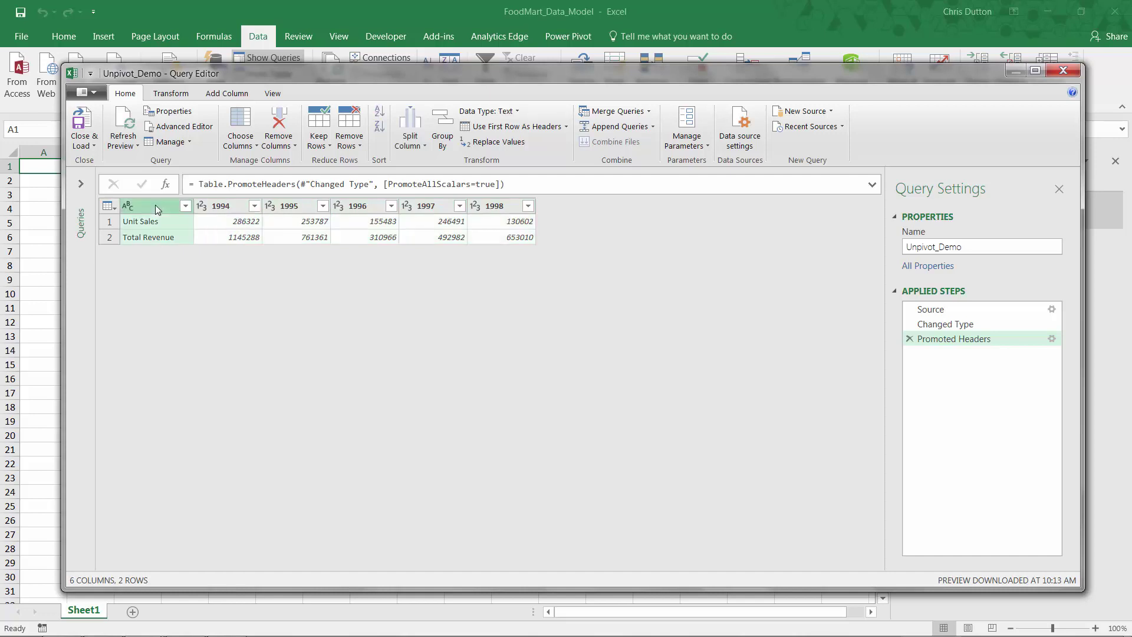
click(171, 95)
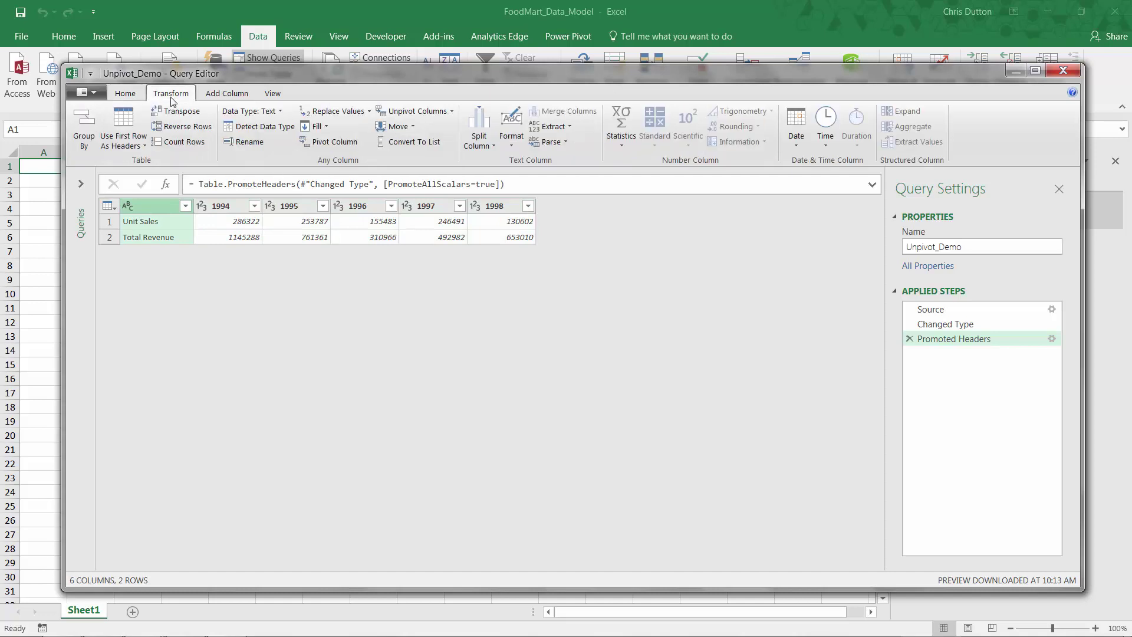
click(429, 114)
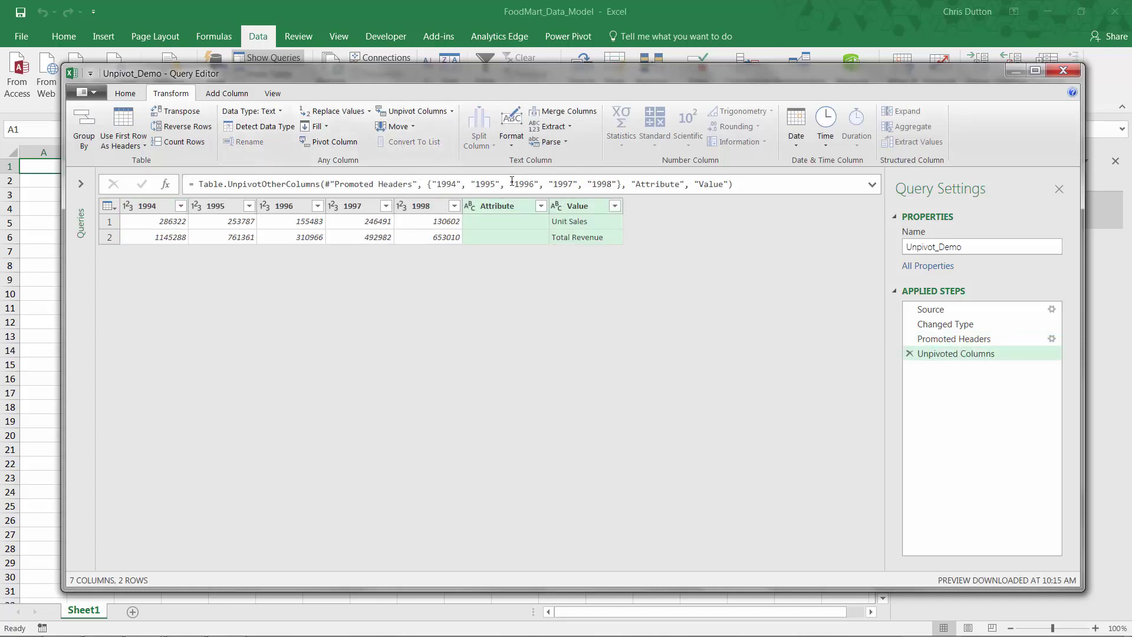
click(910, 355)
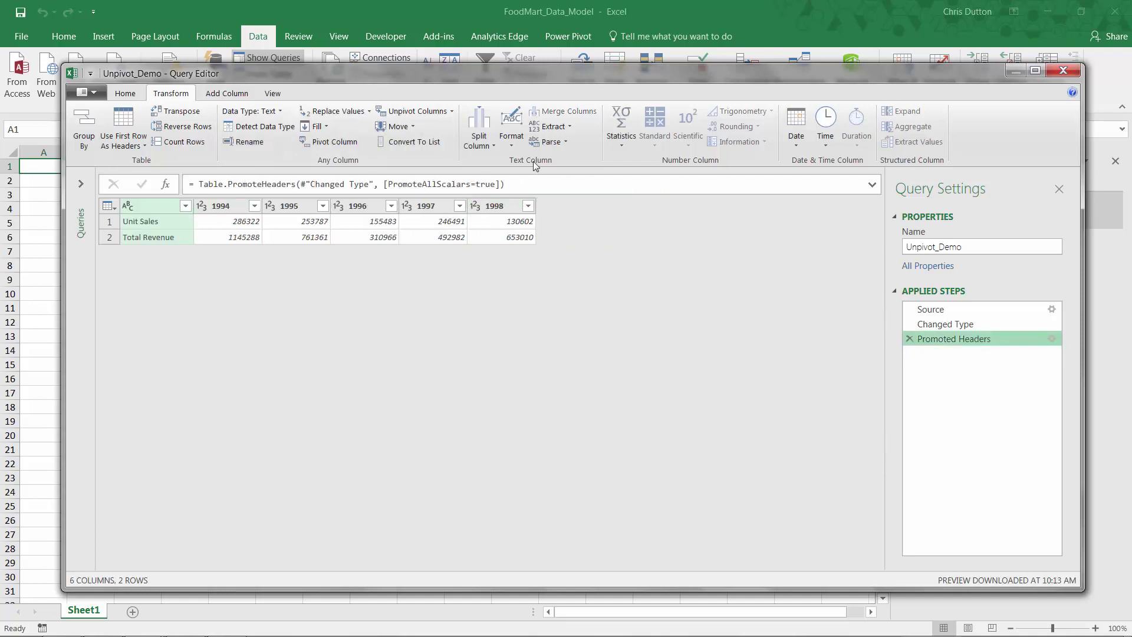
Try unpivoting the 1994 through 1998 columns, check the resulting year values, and remove the unpivot from the applied steps.
click(223, 207)
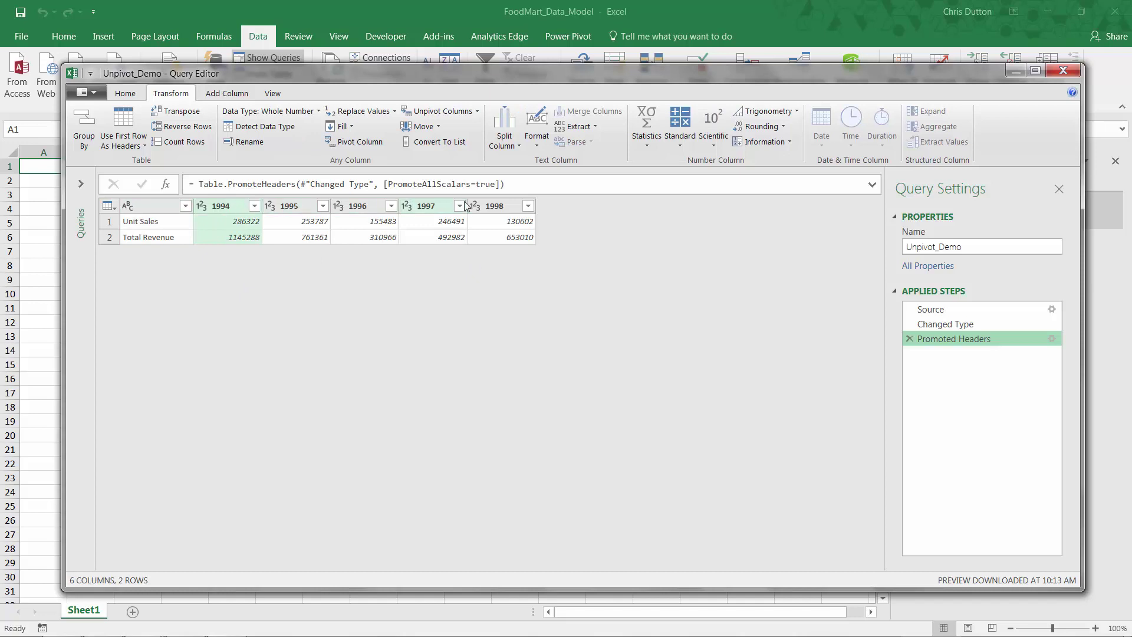
shift+click(492, 207)
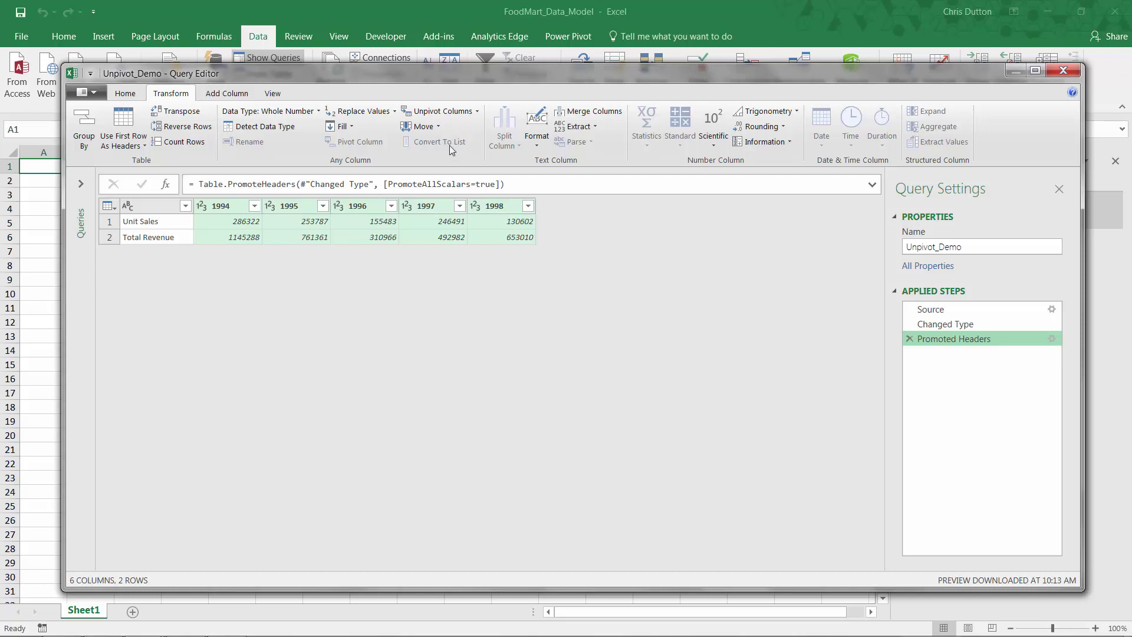
click(439, 113)
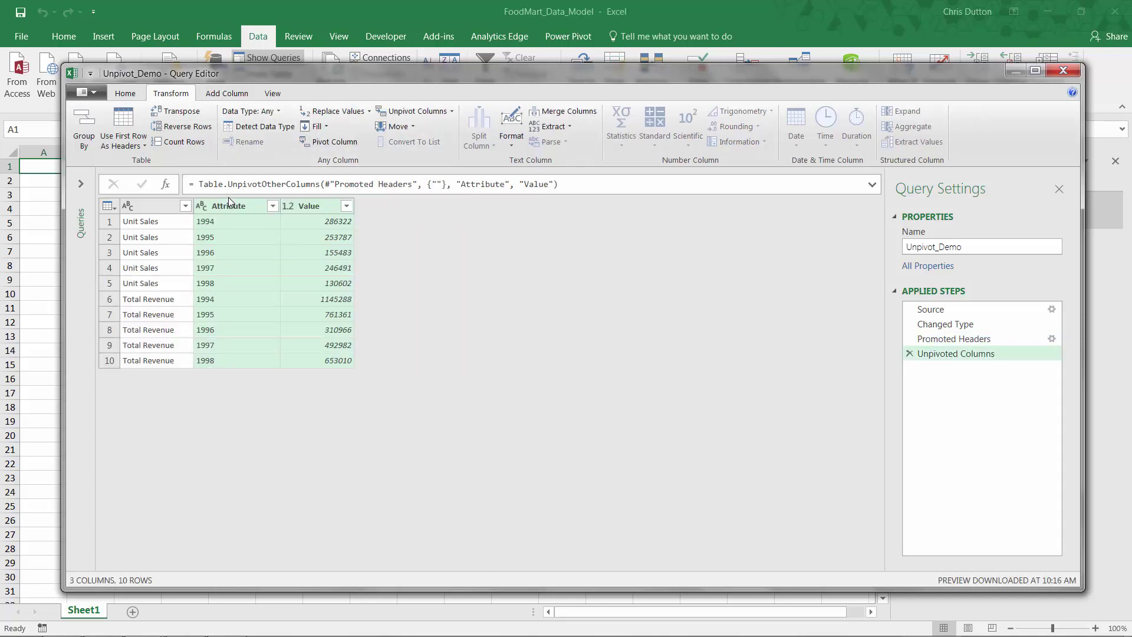
click(228, 221)
click(211, 300)
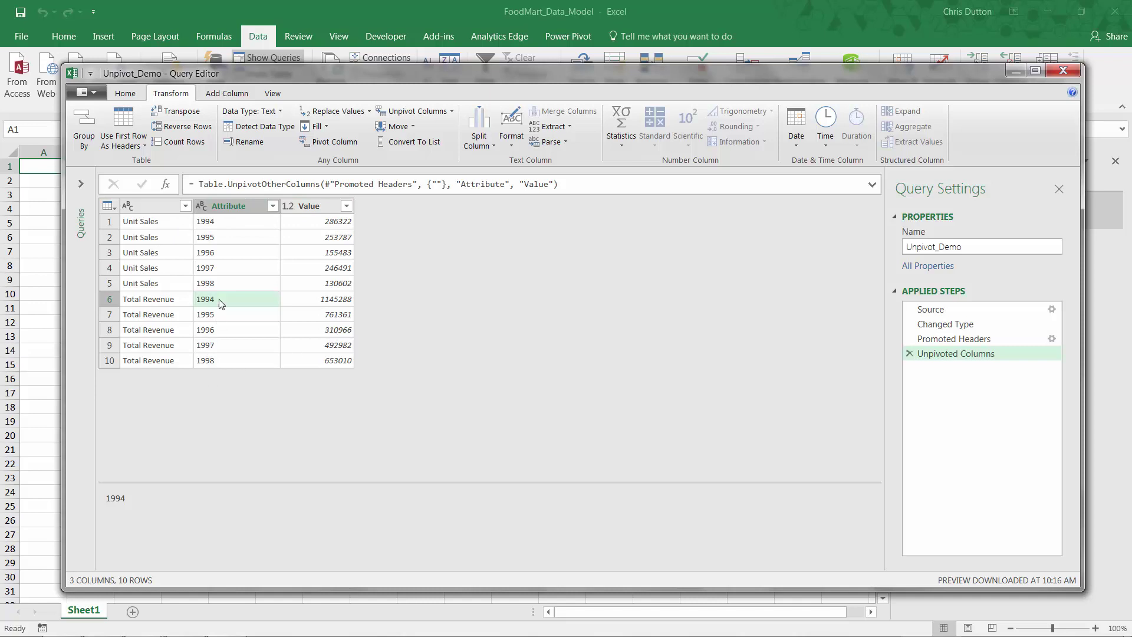
click(910, 354)
Unpivot all columns other than the unnamed first column using Unpivot Other Columns.
click(228, 207)
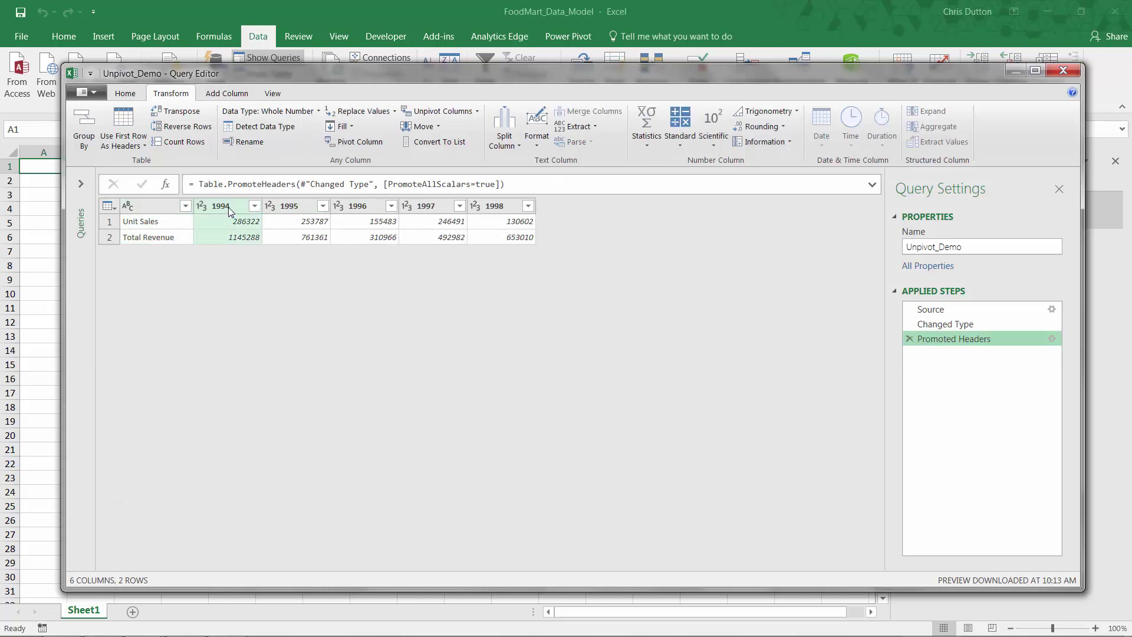
shift+click(493, 207)
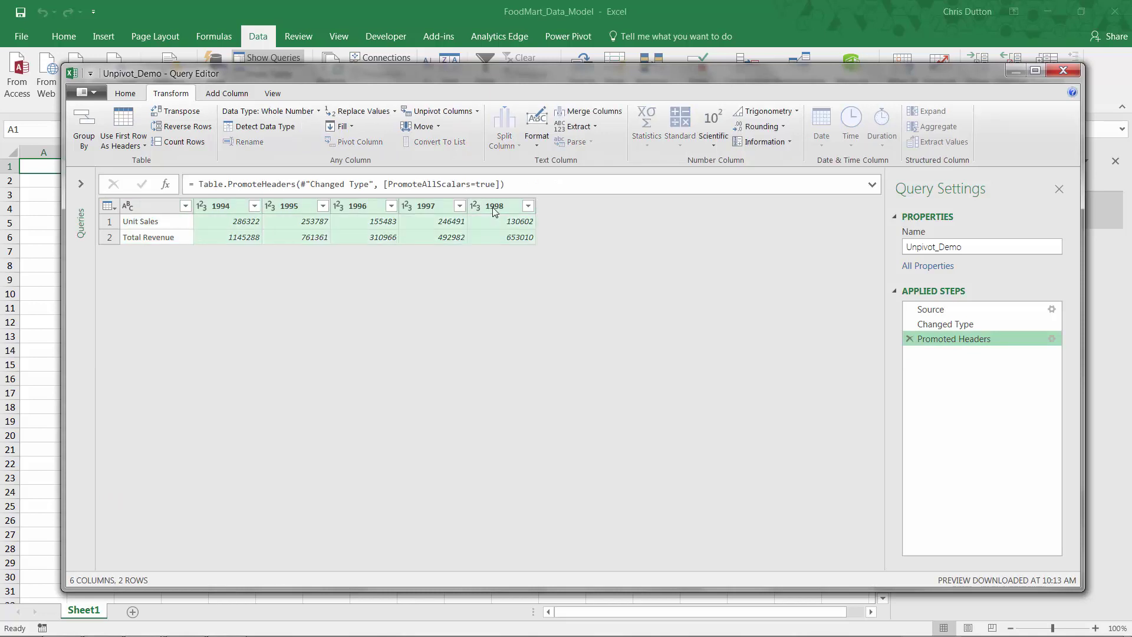
click(143, 207)
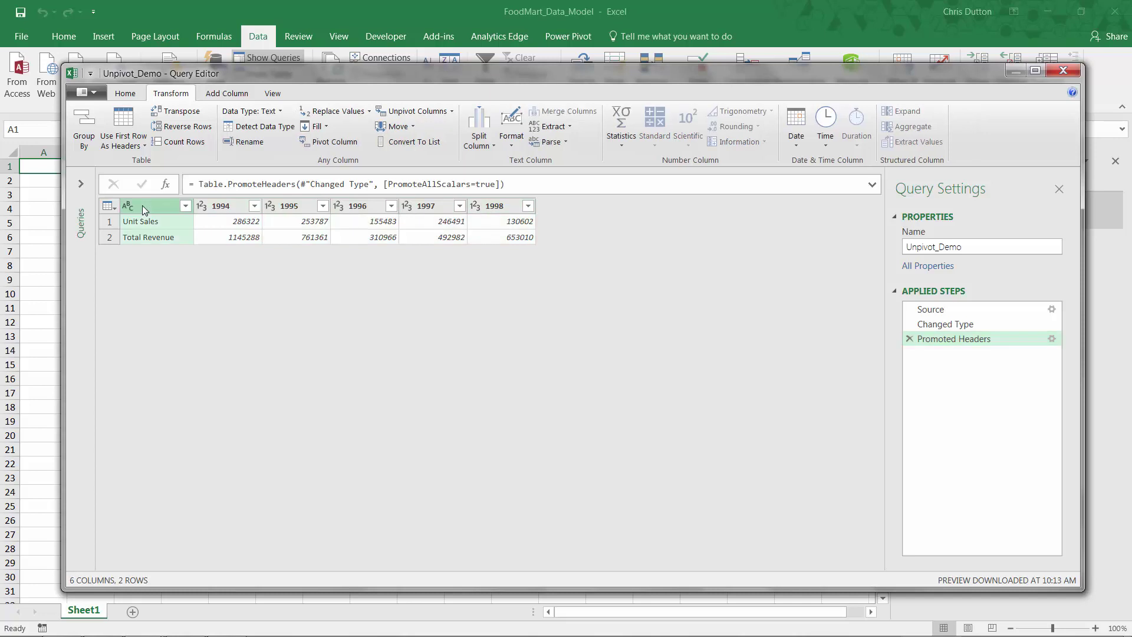
click(452, 111)
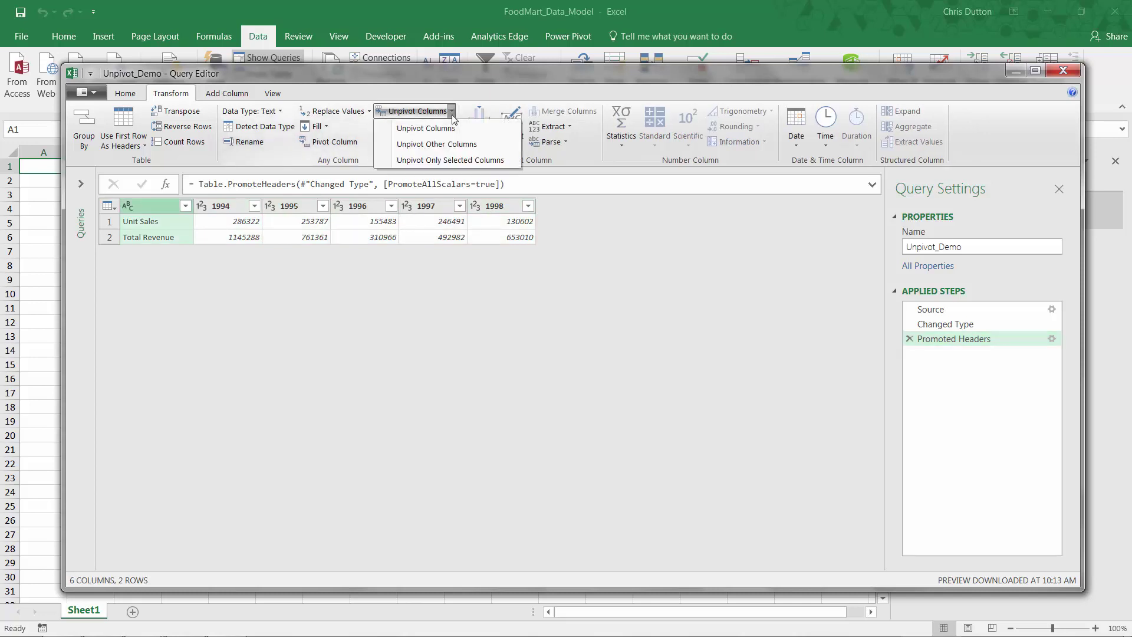
click(474, 146)
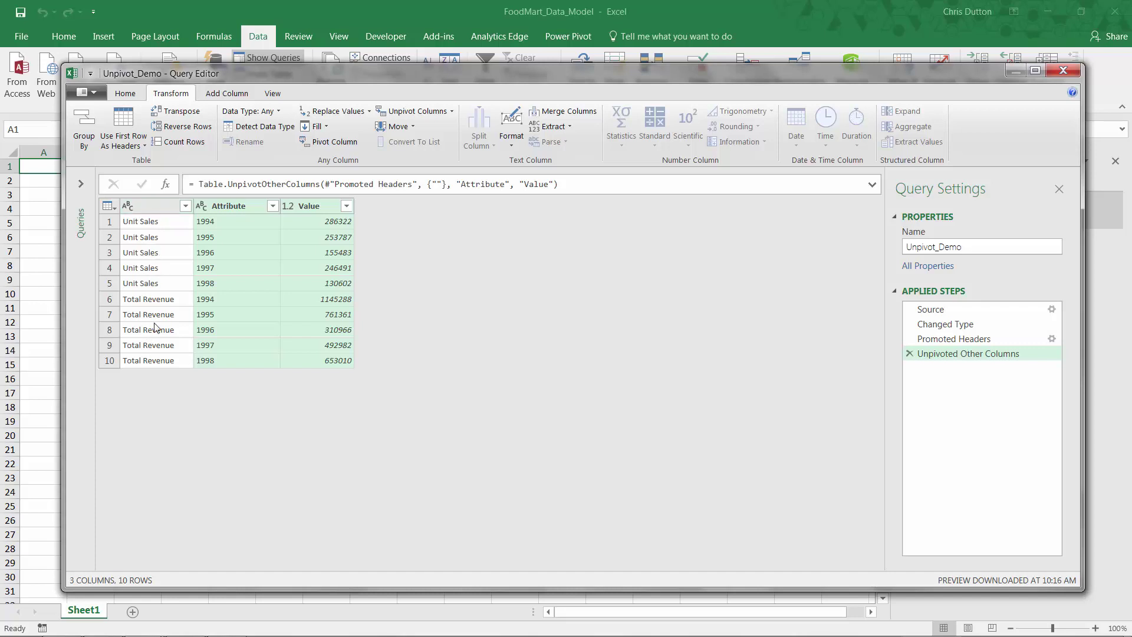
Pivot the unnamed first column holding Unit Sales and Total Revenue, using Value as the values column.
click(153, 206)
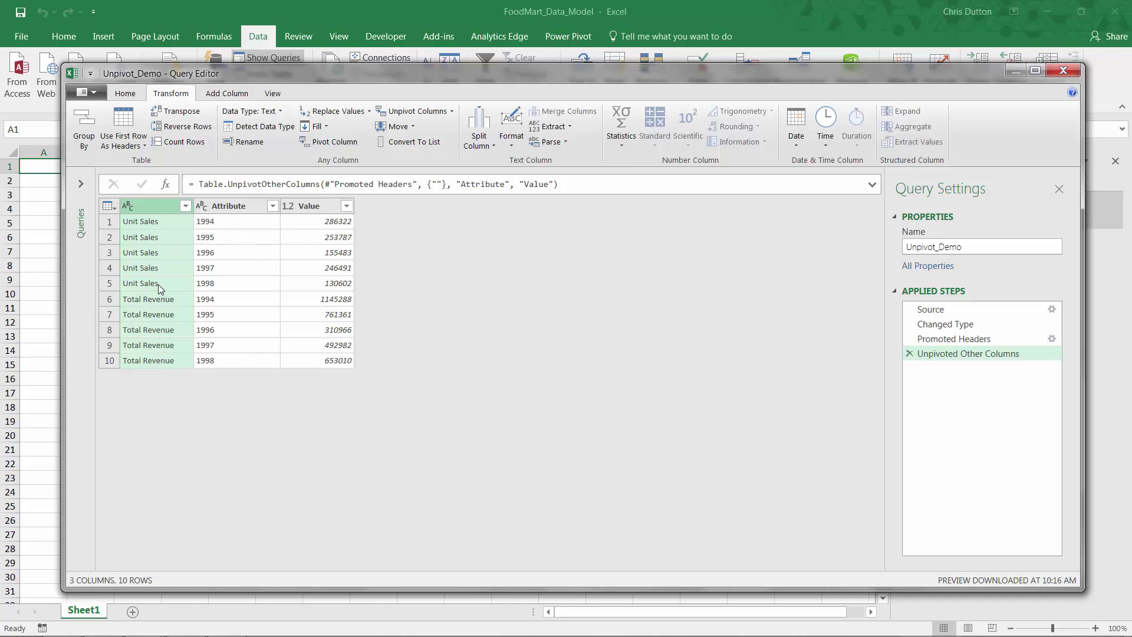
click(338, 143)
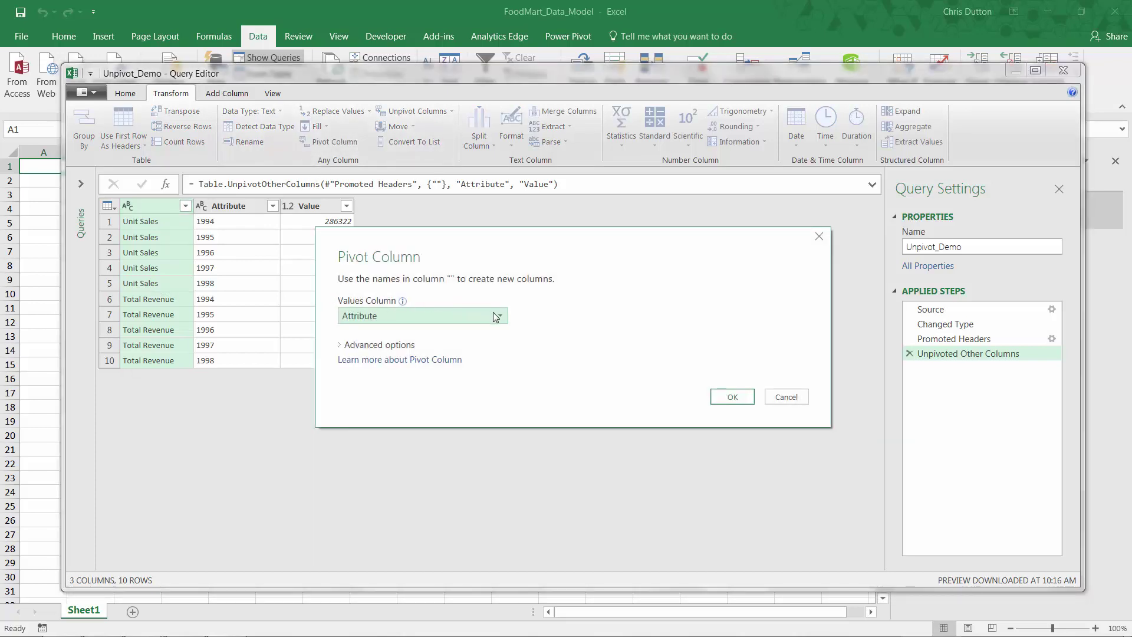
click(493, 318)
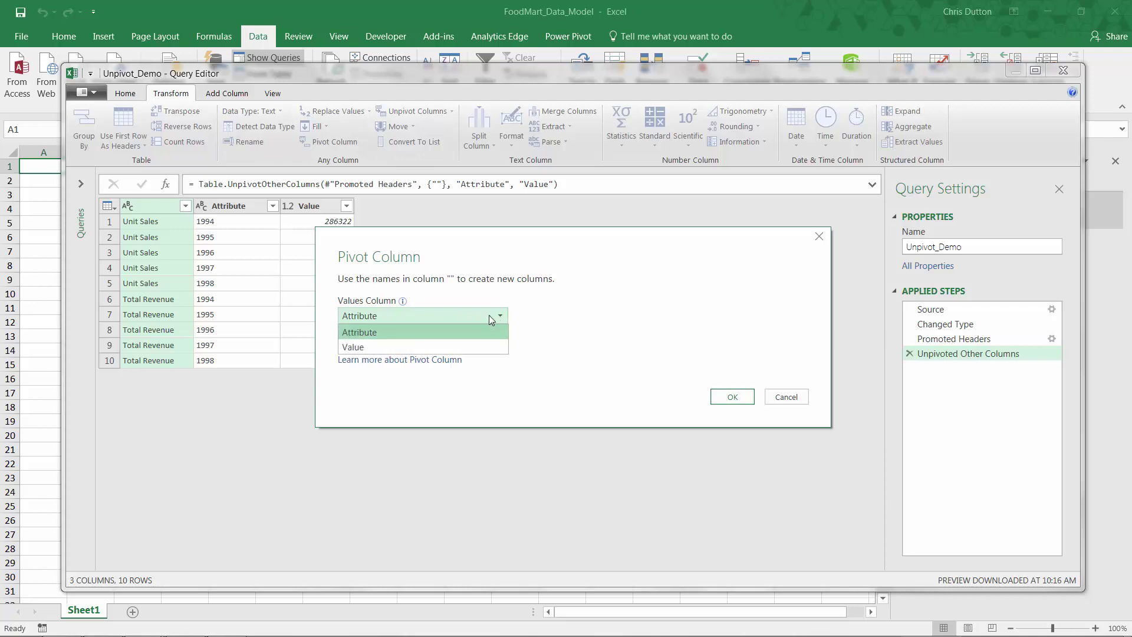
click(359, 347)
click(731, 398)
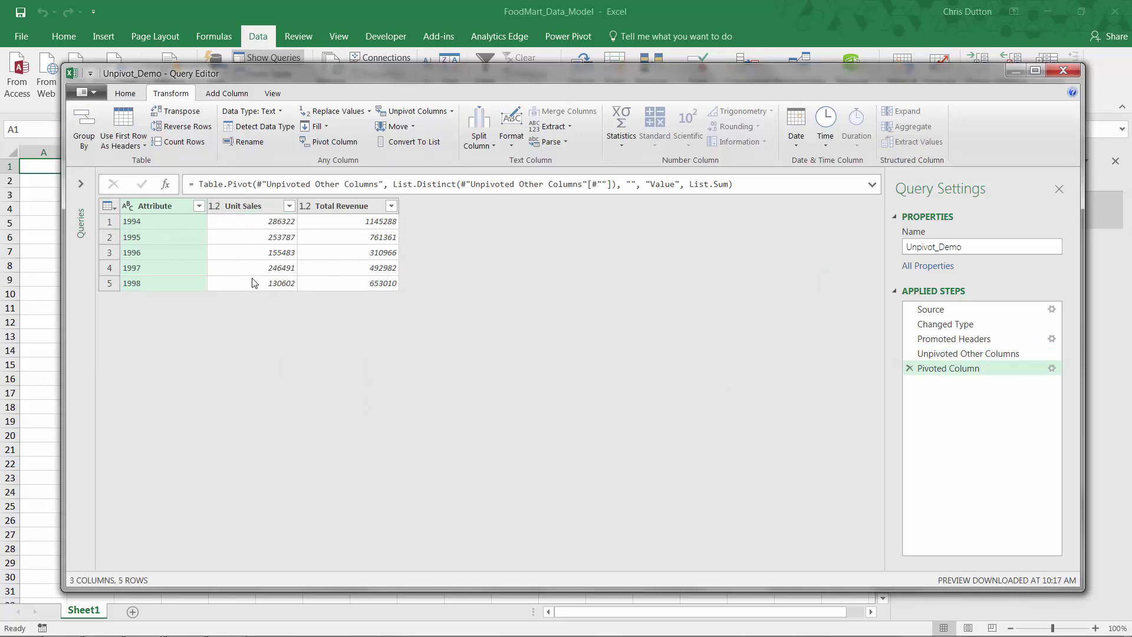
Rename the Attribute column to Year.
double_click(158, 205)
text(Year)
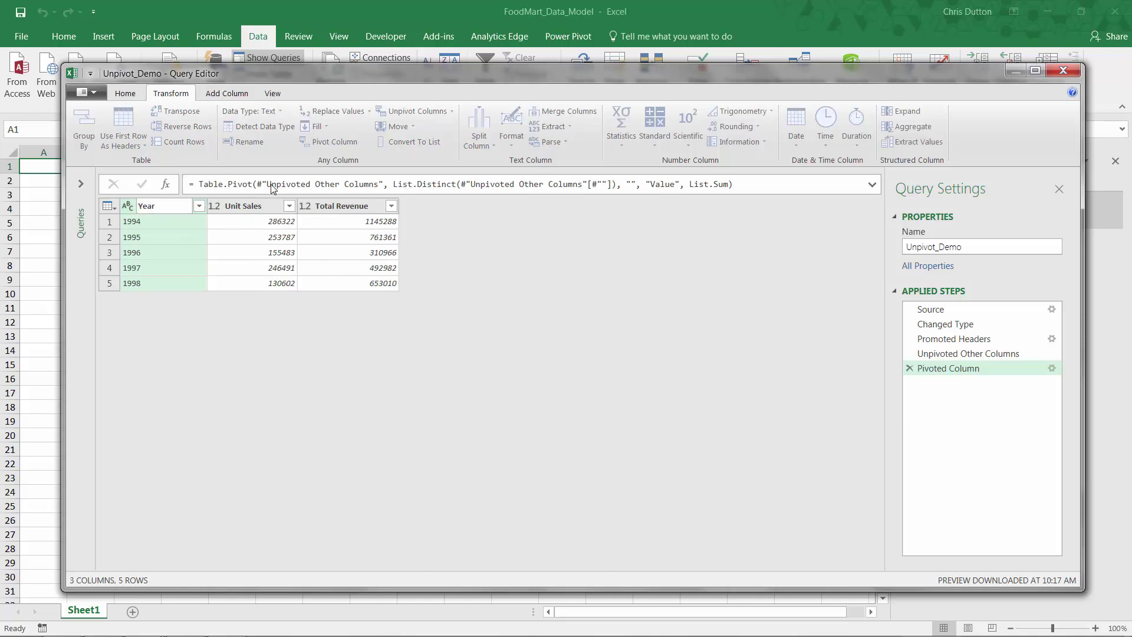
key(Return)
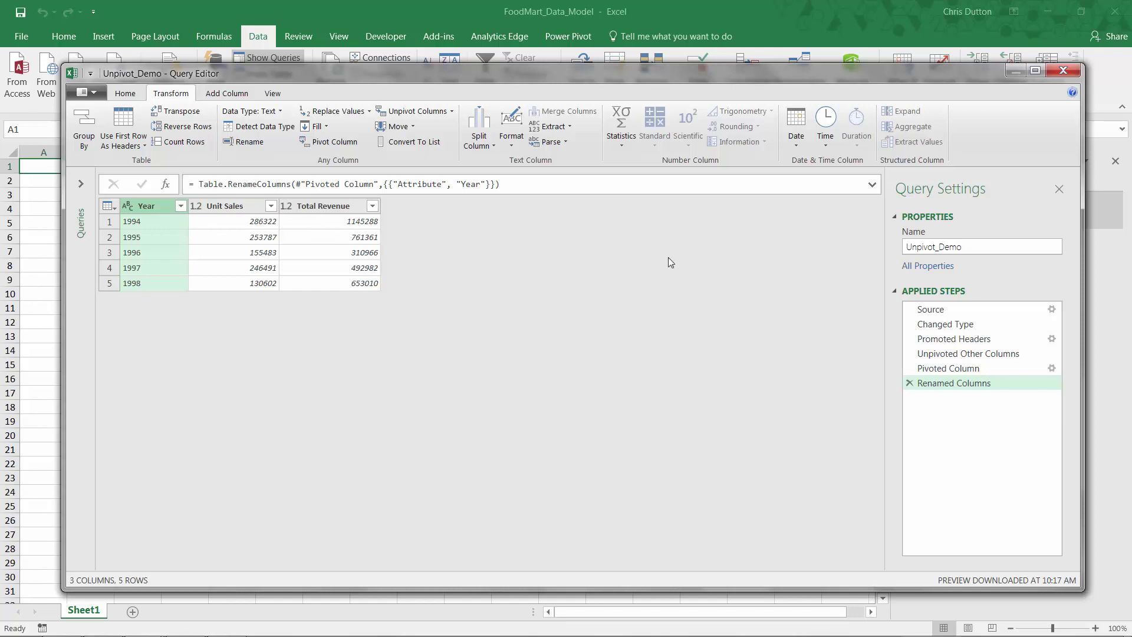
Remove the rename, pivot, unpivot and promoted headers from the applied steps, back to Changed Type.
click(909, 383)
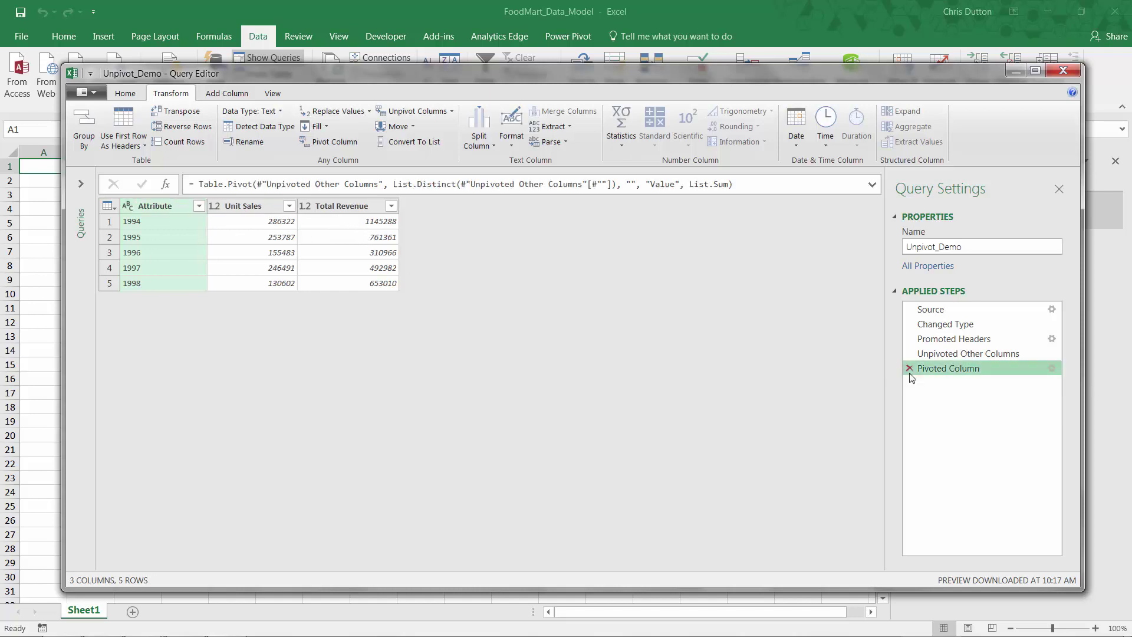
click(909, 368)
click(908, 353)
click(908, 339)
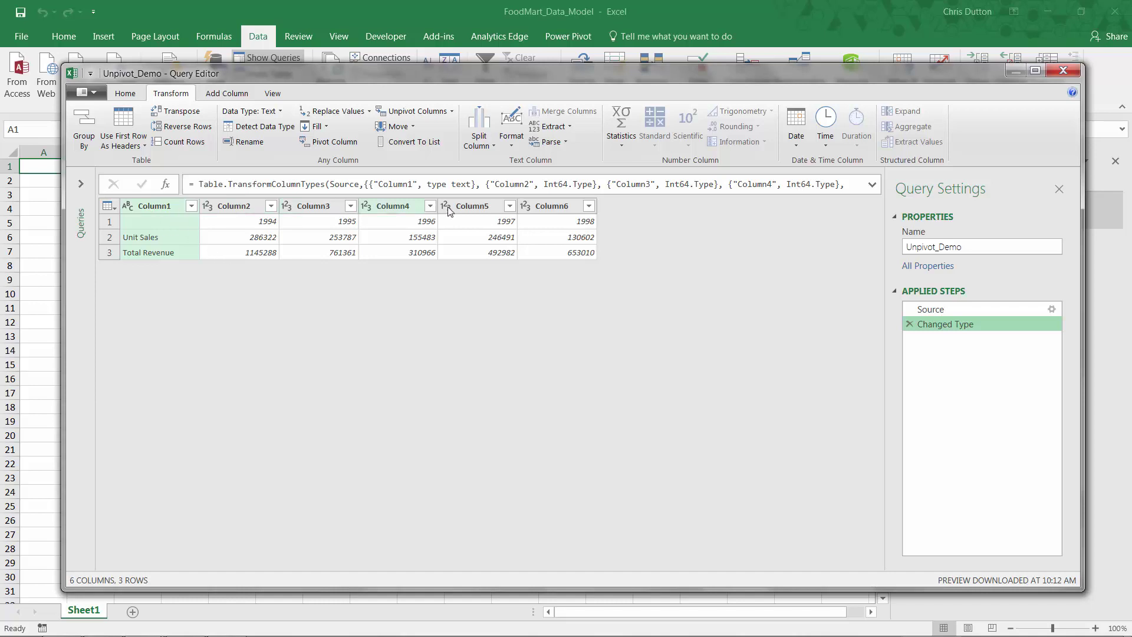
Transpose the whole table and promote its first row to column headers.
shift+click(544, 207)
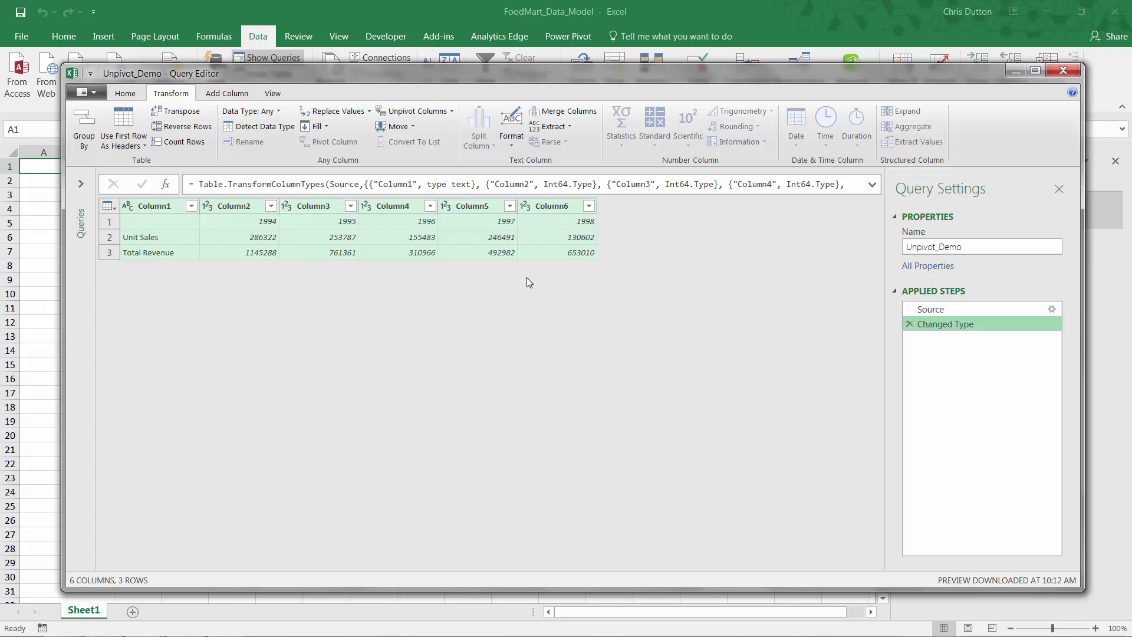
click(187, 113)
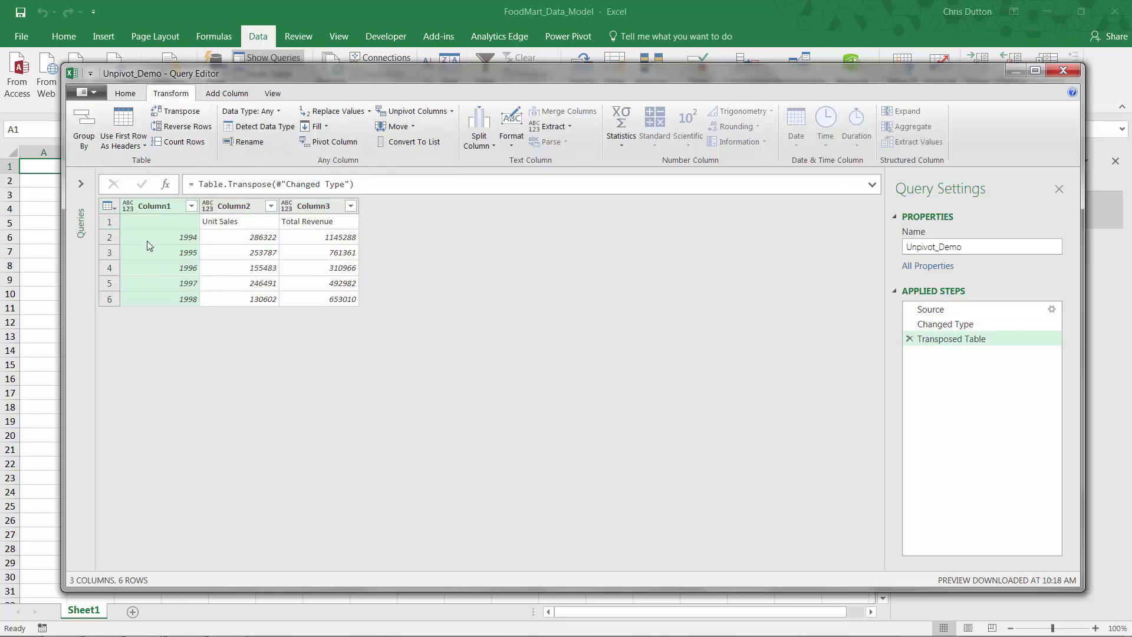
click(126, 93)
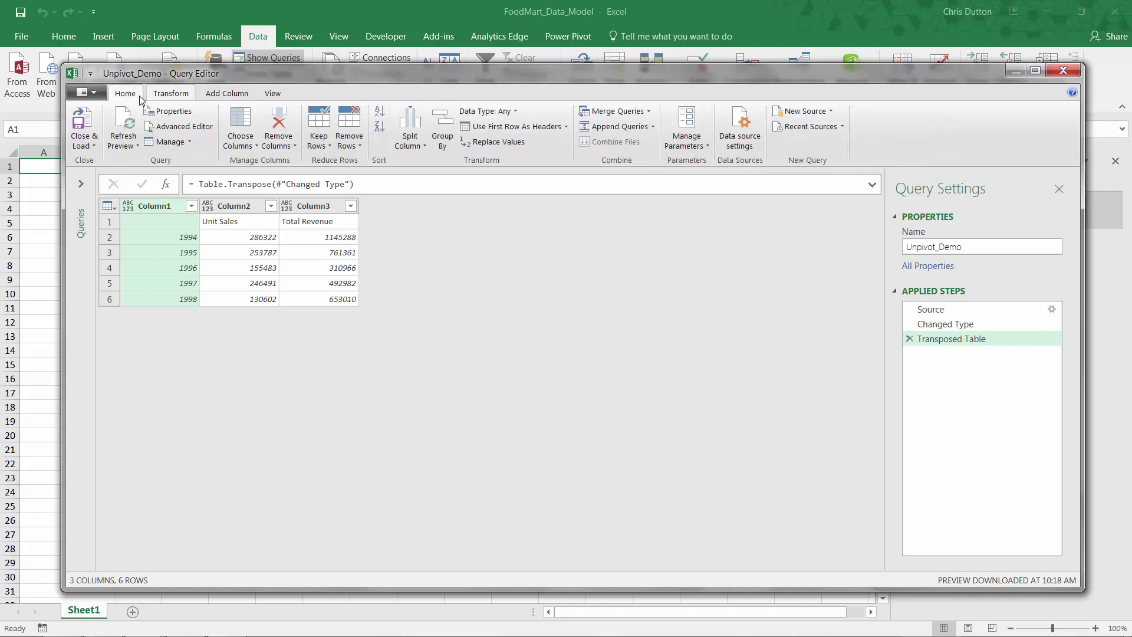
click(512, 127)
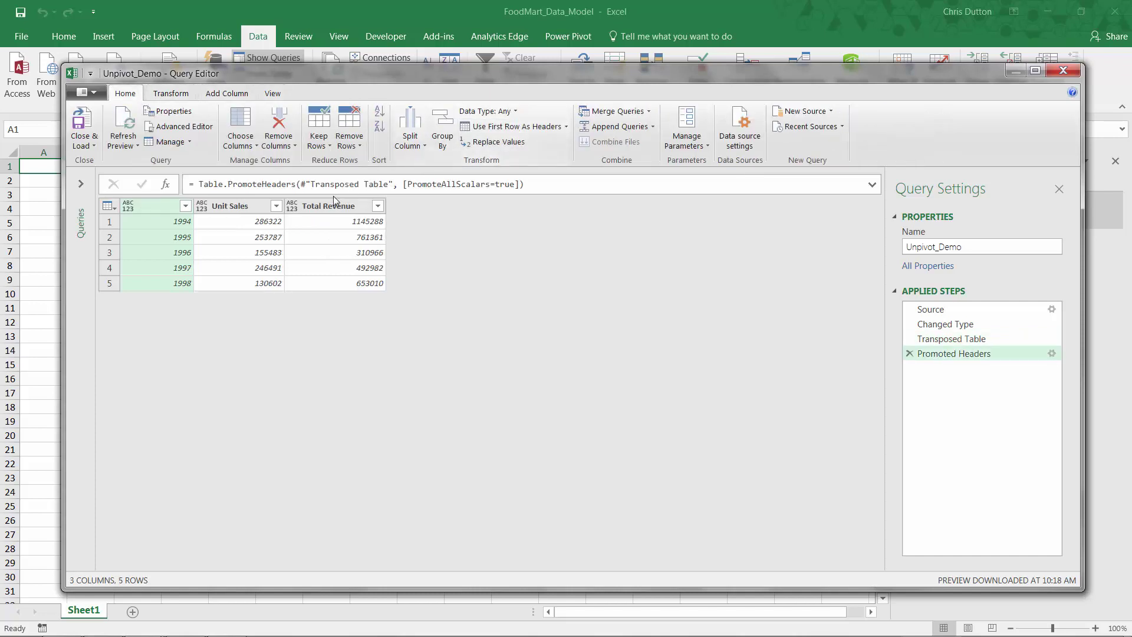
Rename the unnamed first column of the transposed table to Year.
right_click(147, 206)
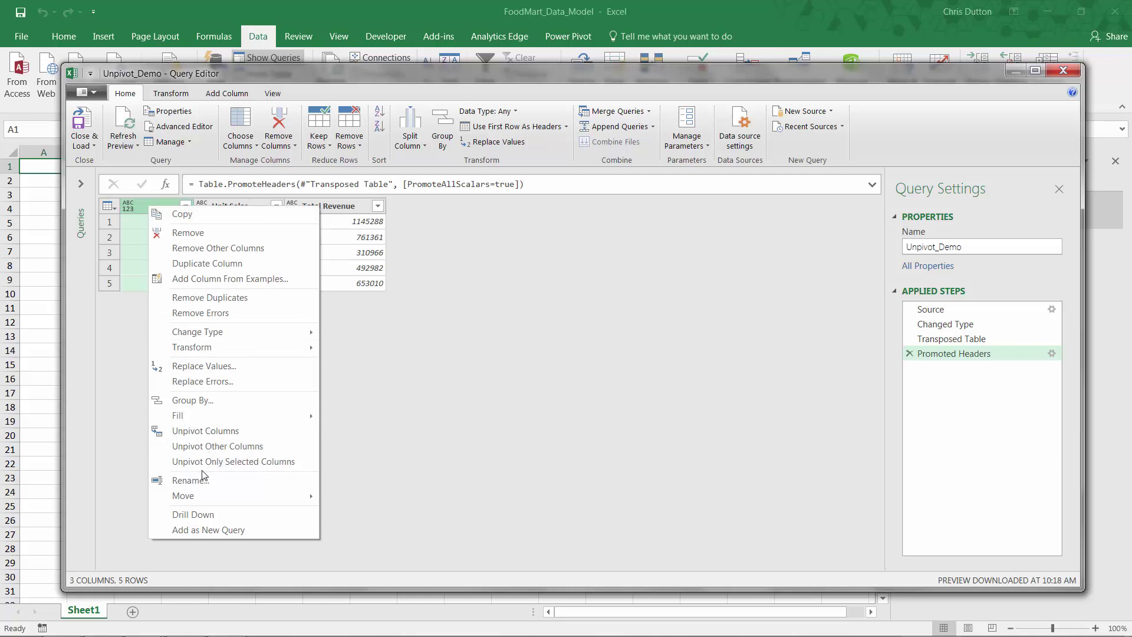
click(236, 480)
text(Year)
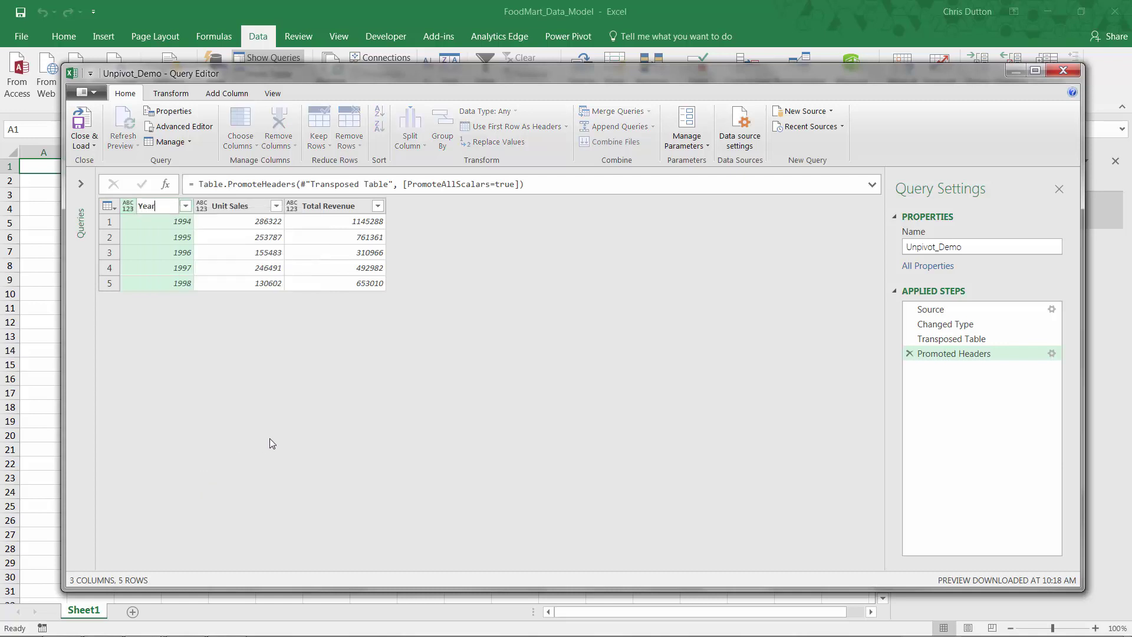
key(Return)
Set the Unit Sales column's data type to Whole Number and the Total Revenue column's to Currency.
click(200, 206)
click(199, 207)
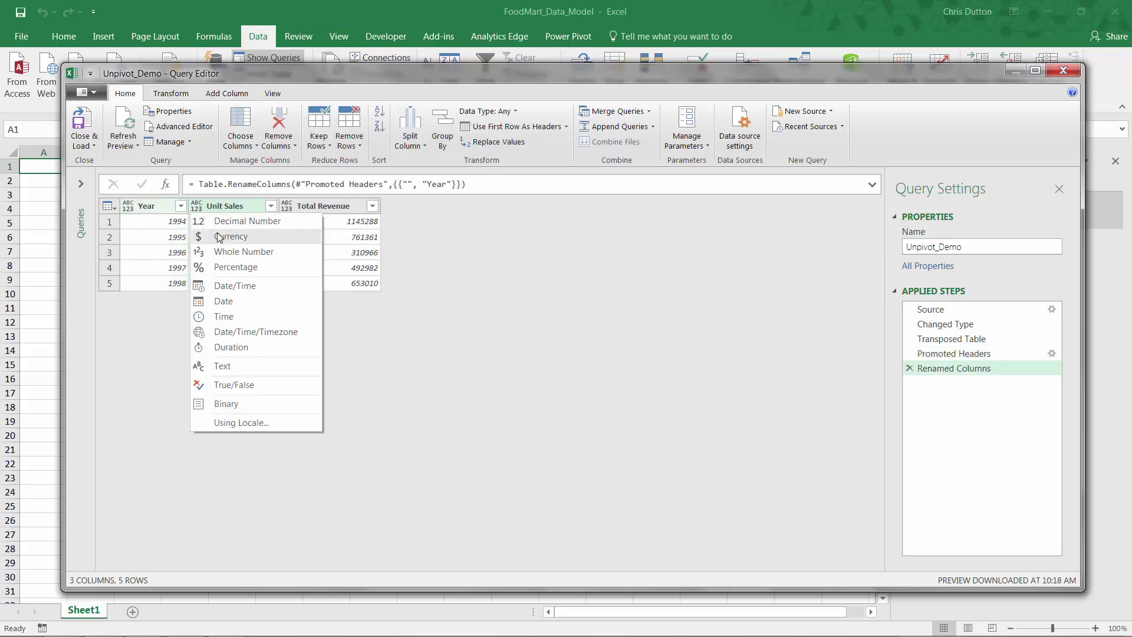
click(224, 252)
click(287, 206)
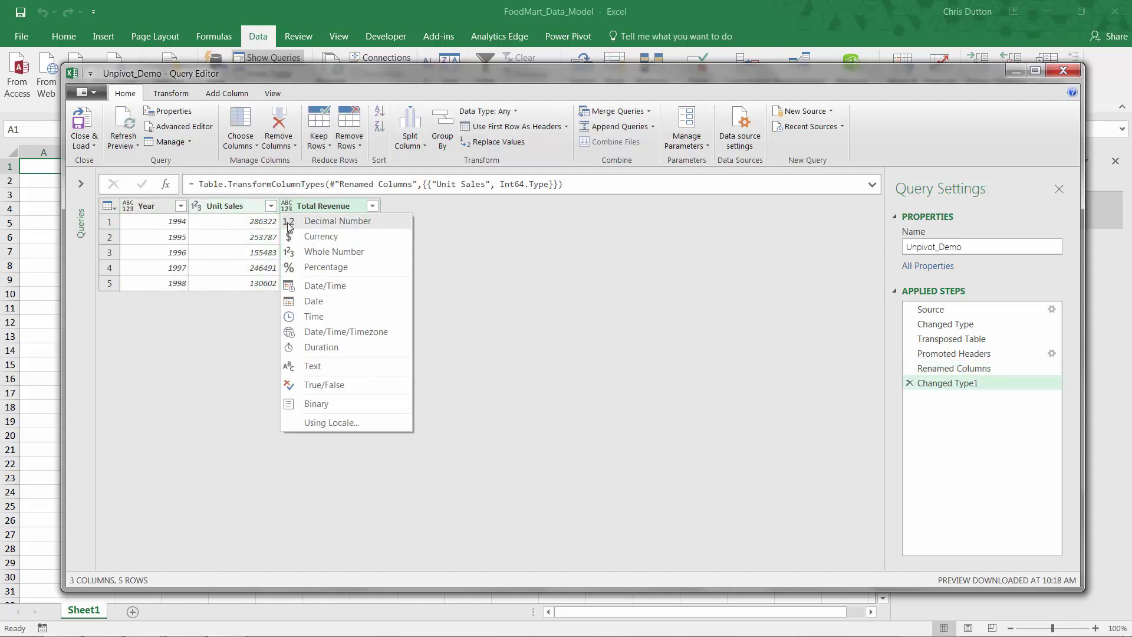
click(319, 237)
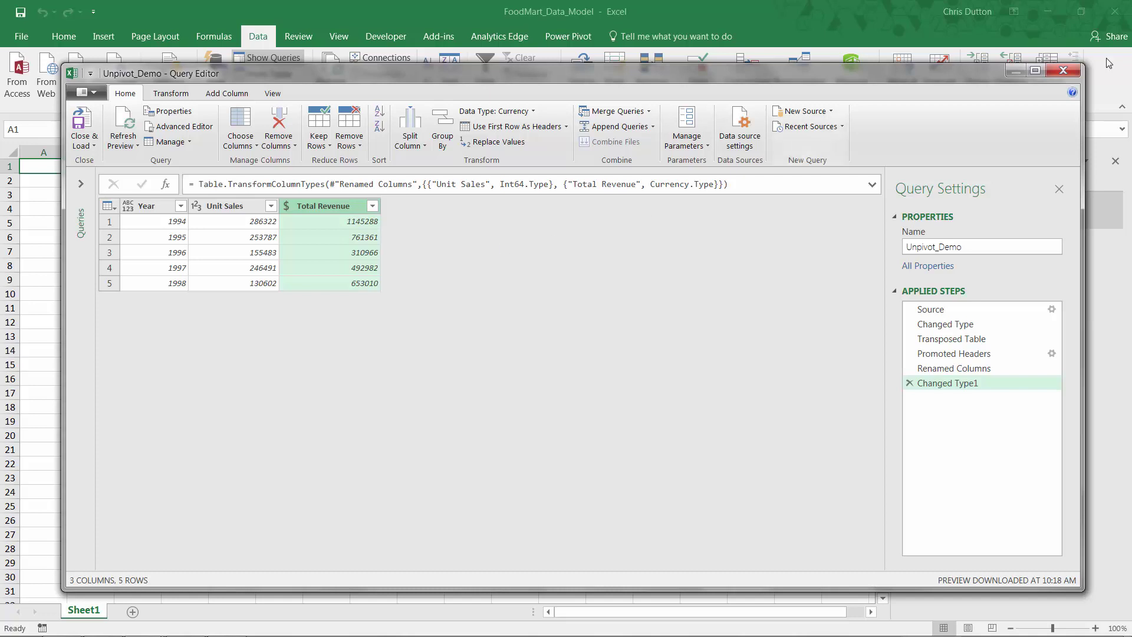
Close the Query Editor and discard the changes to the Unpivot_Demo query.
click(1063, 71)
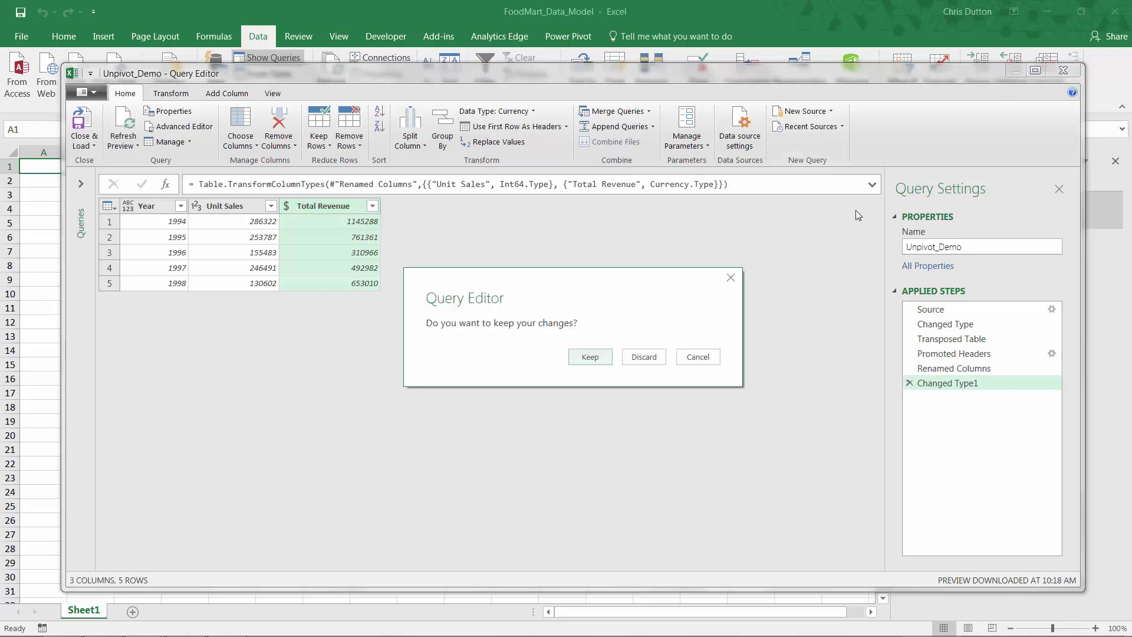
click(640, 354)
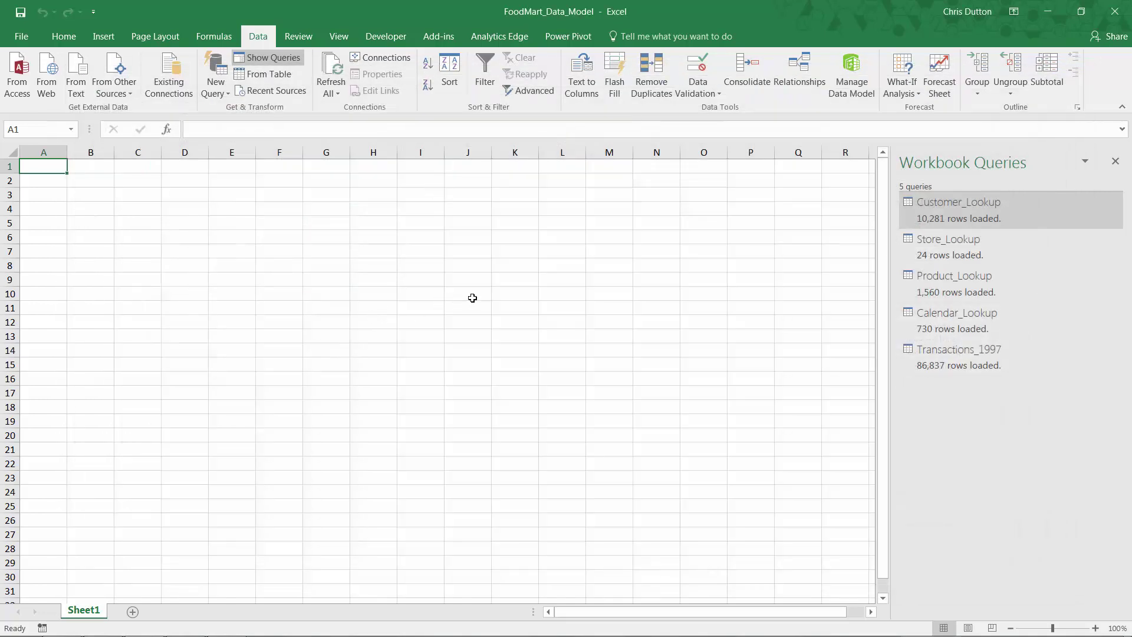